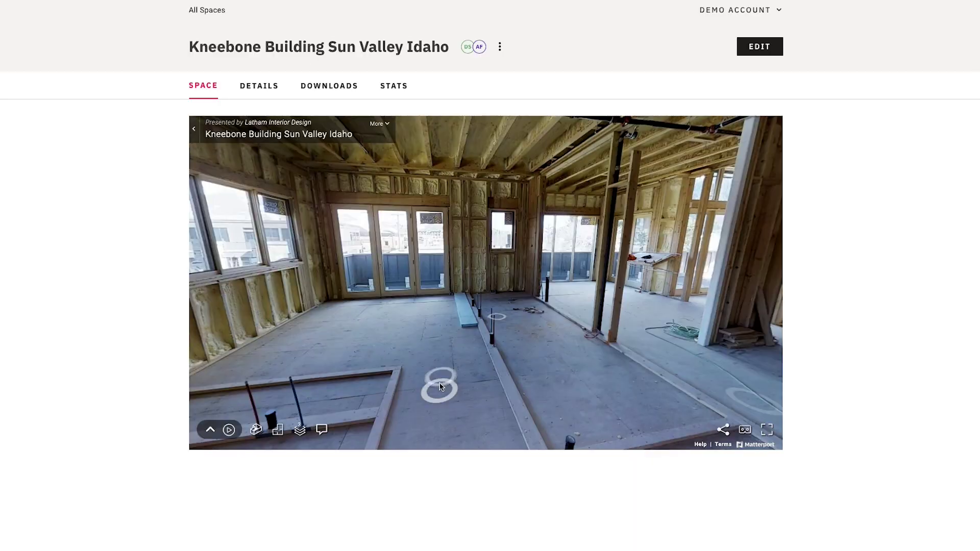
# Walk through the room to the window wall and start adding a note from the Notes list.
pyautogui.click(439, 390)
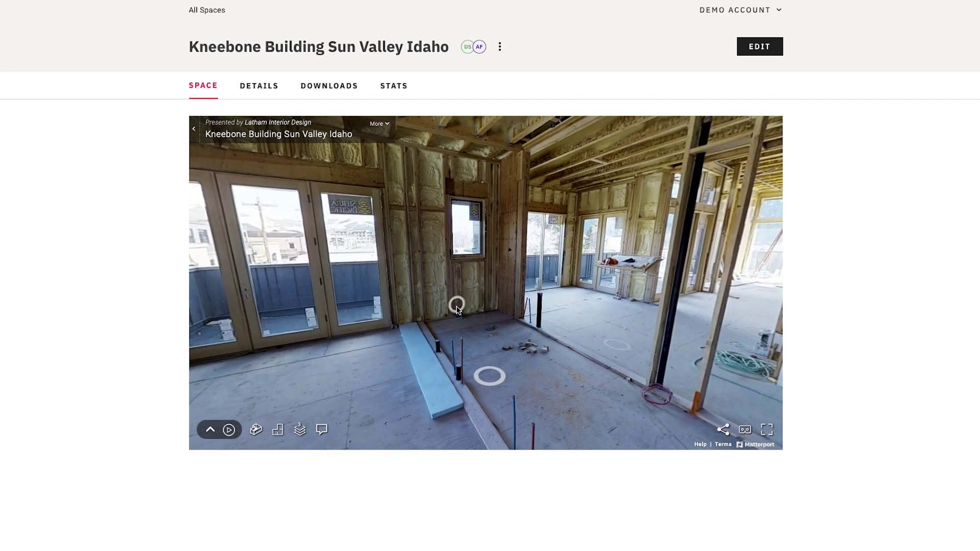
pyautogui.click(593, 364)
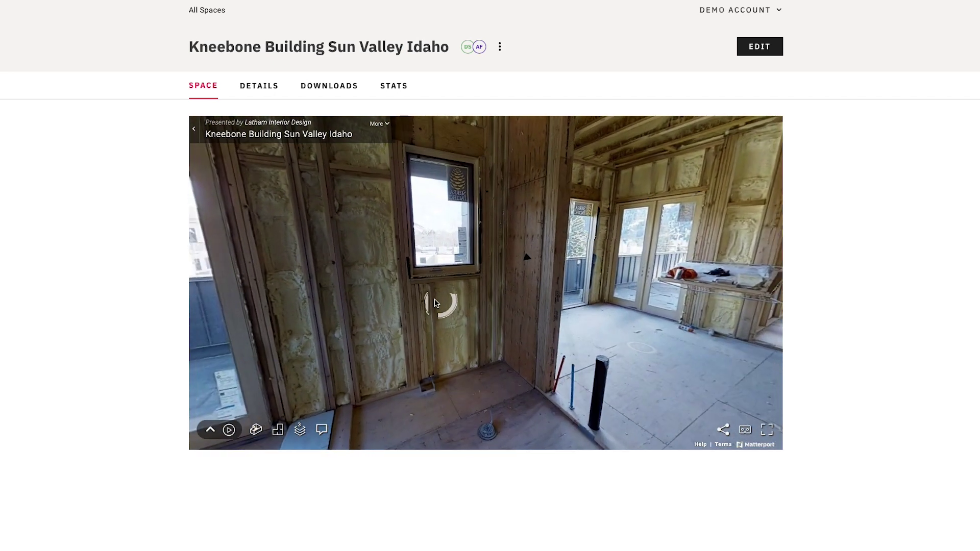
pyautogui.moveTo(448, 301); pyautogui.dragTo(562, 291)
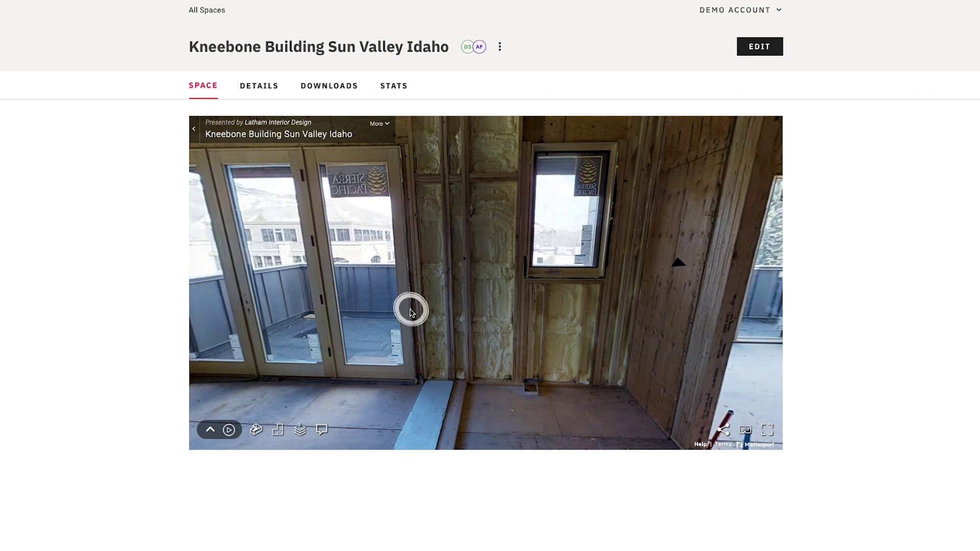
pyautogui.click(411, 314)
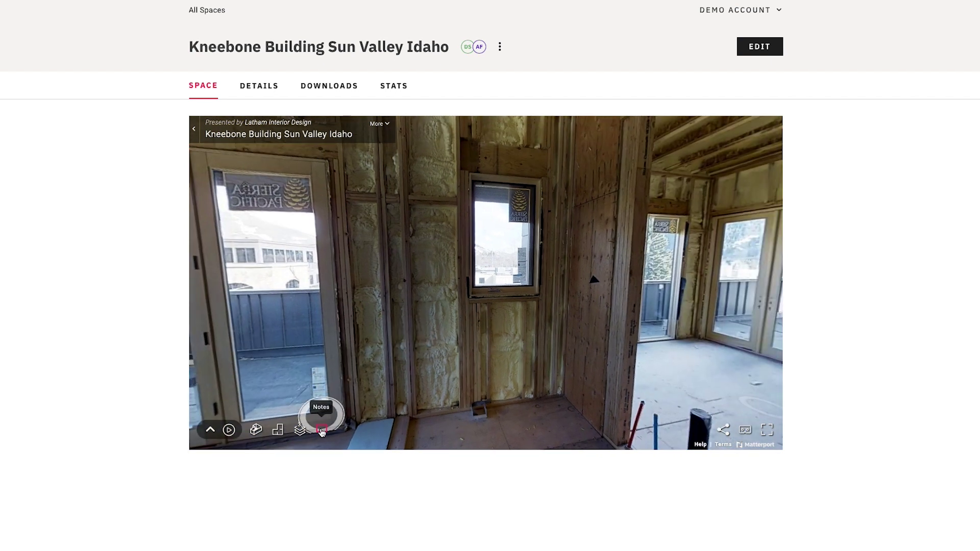
pyautogui.click(322, 432)
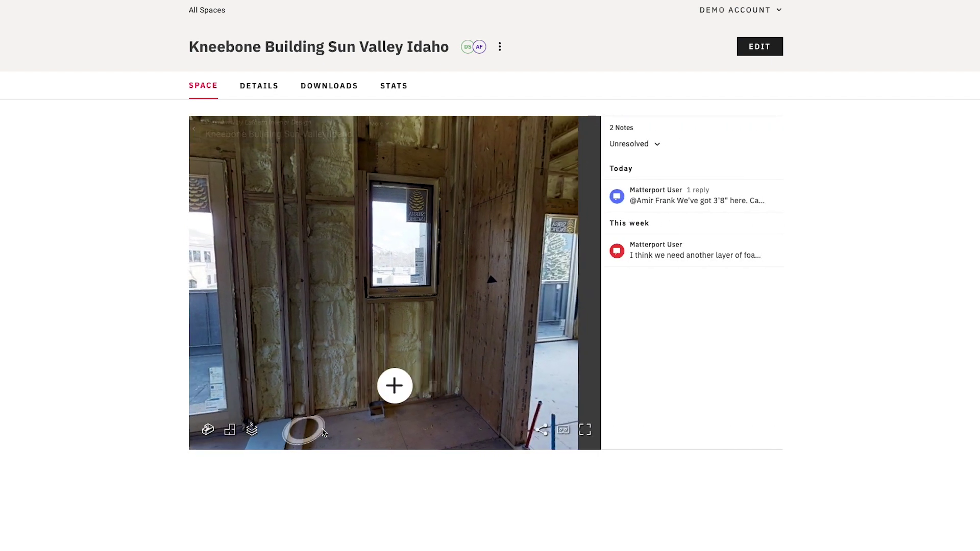
pyautogui.click(384, 392)
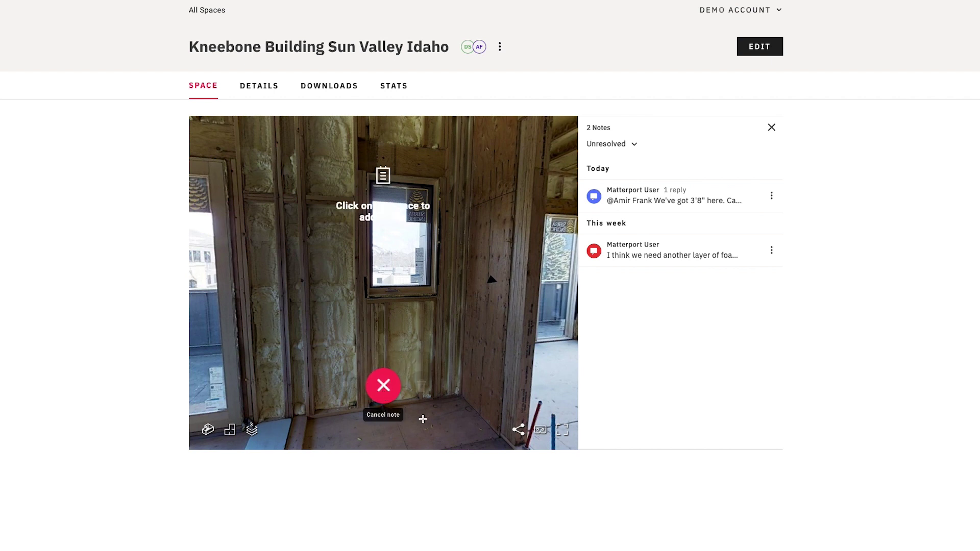
# Pin a note on the window mentioning the demo account: 'is this window double pane?'.
pyautogui.click(377, 289)
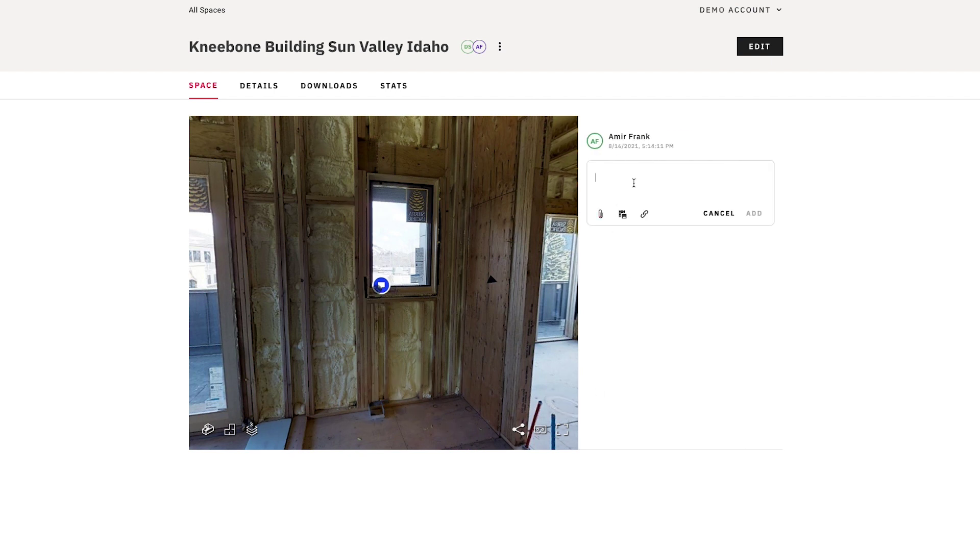
pyautogui.write('@dem')
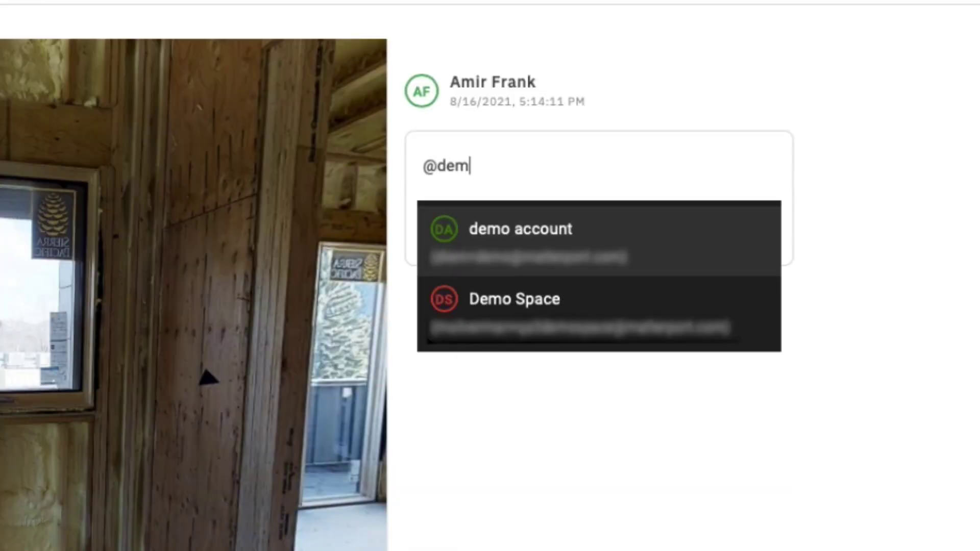
pyautogui.press('Return')
pyautogui.write('is this window double pane?')
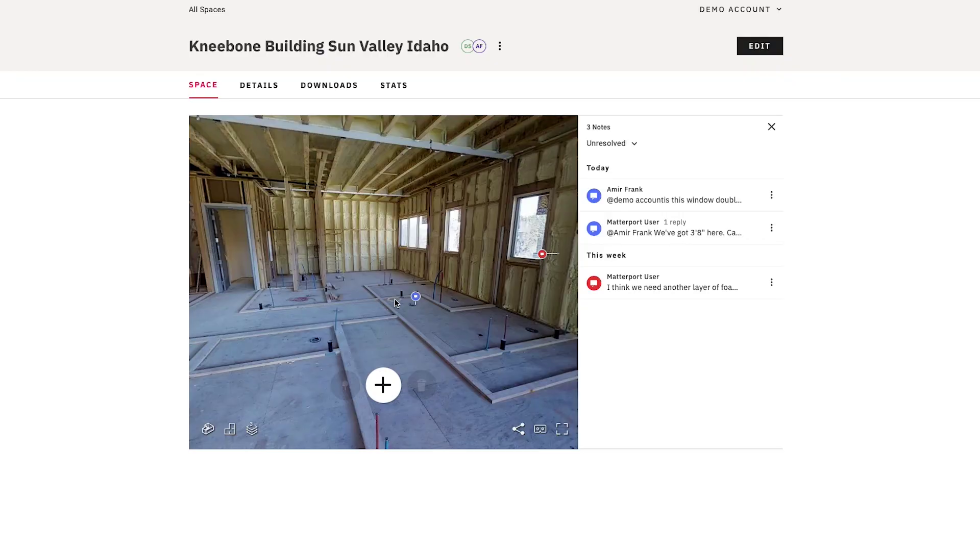
pyautogui.moveTo(417, 299)
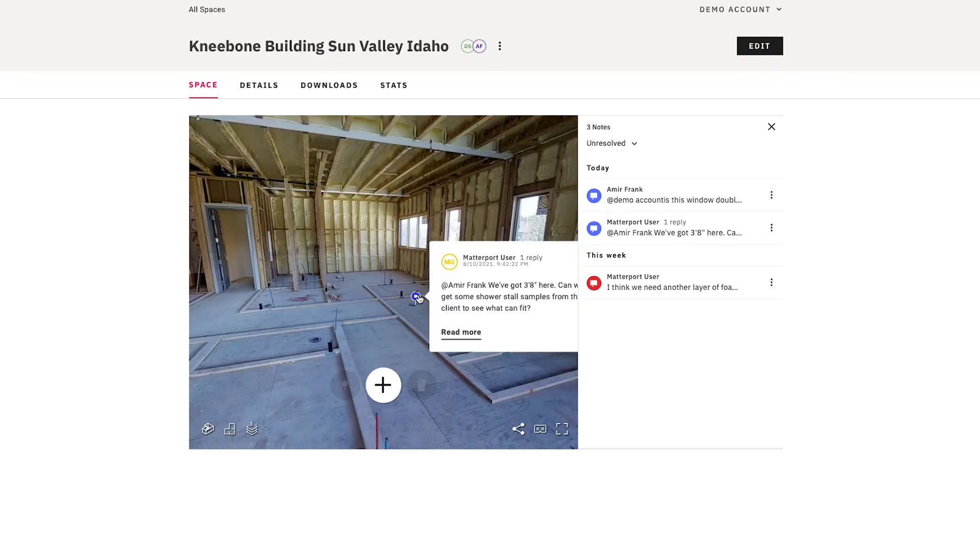
pyautogui.click(461, 332)
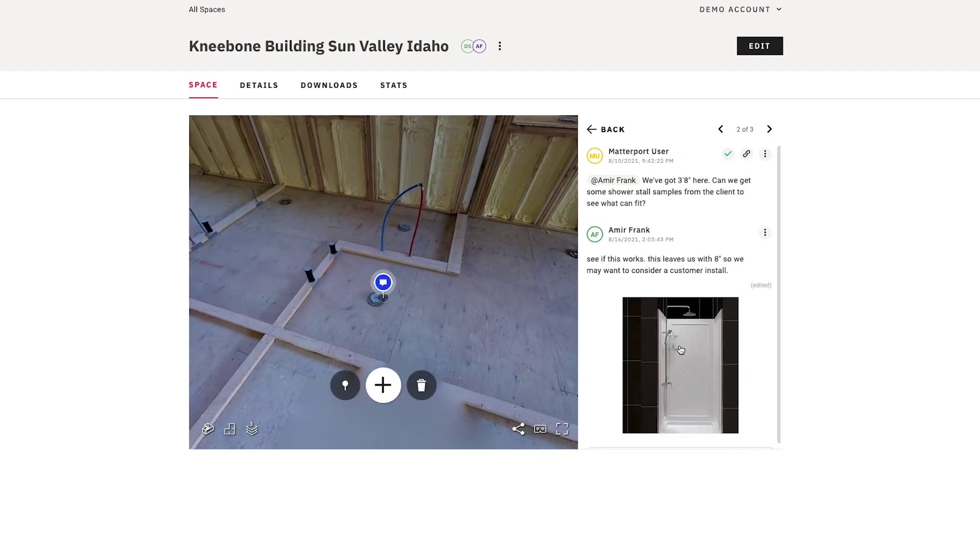
pyautogui.scroll(-1, 682, 353)
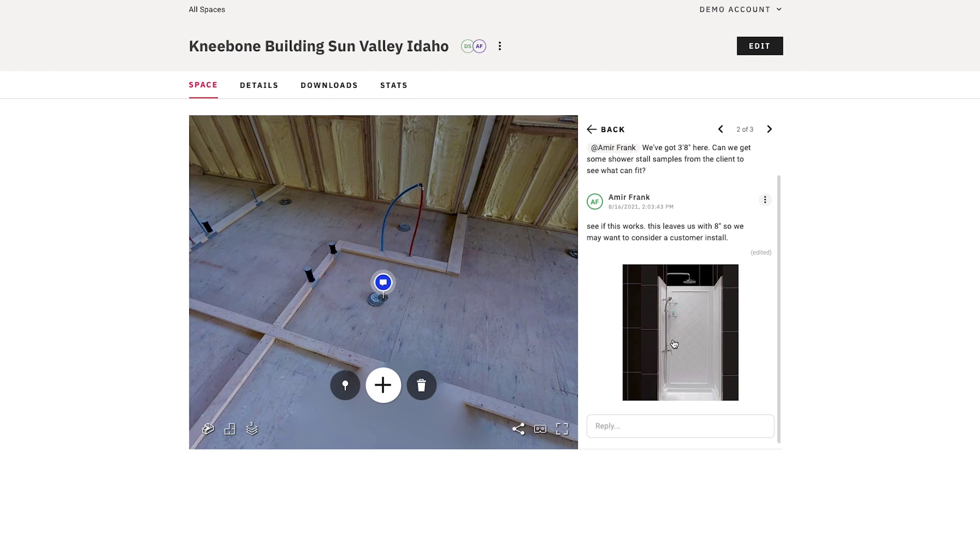
pyautogui.click(633, 427)
pyautogui.write('@')
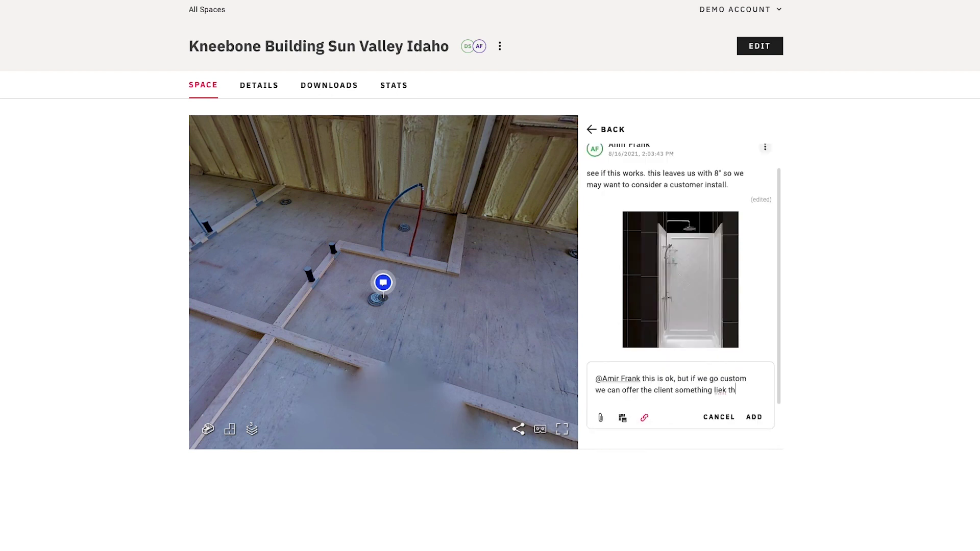
pyautogui.write('is.')
pyautogui.moveTo(979, 327); pyautogui.dragTo(697, 392)
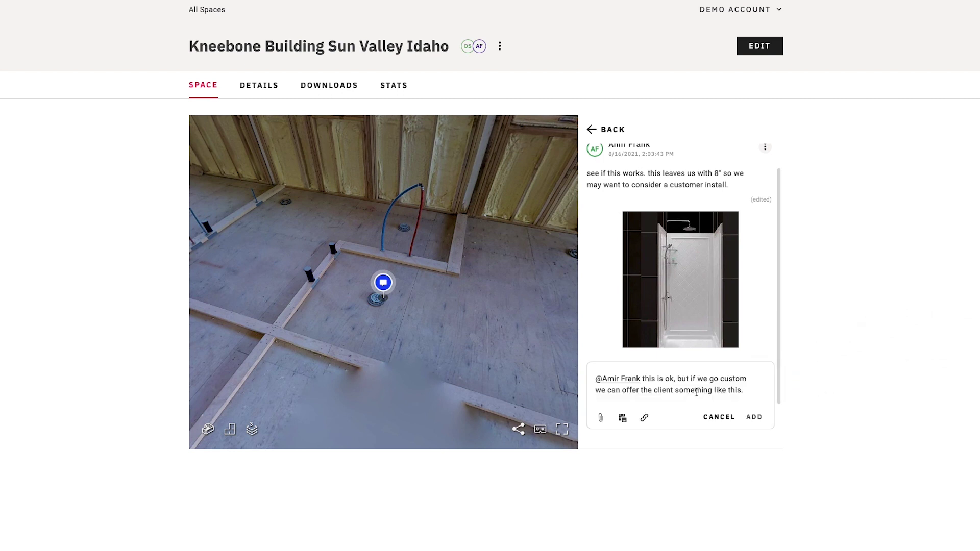
pyautogui.click(754, 417)
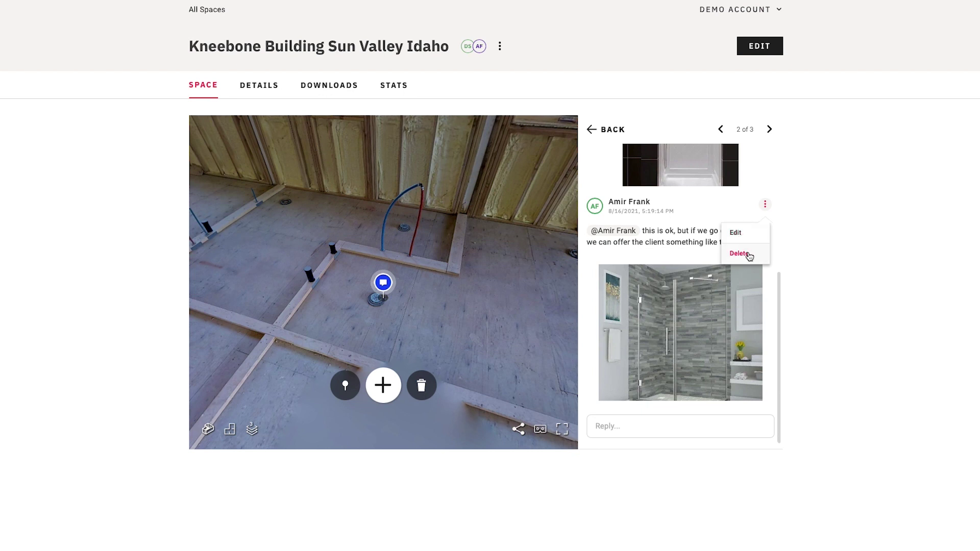
# Edit the reply so 'something like this' links to the pasted web address, and save it.
pyautogui.click(742, 237)
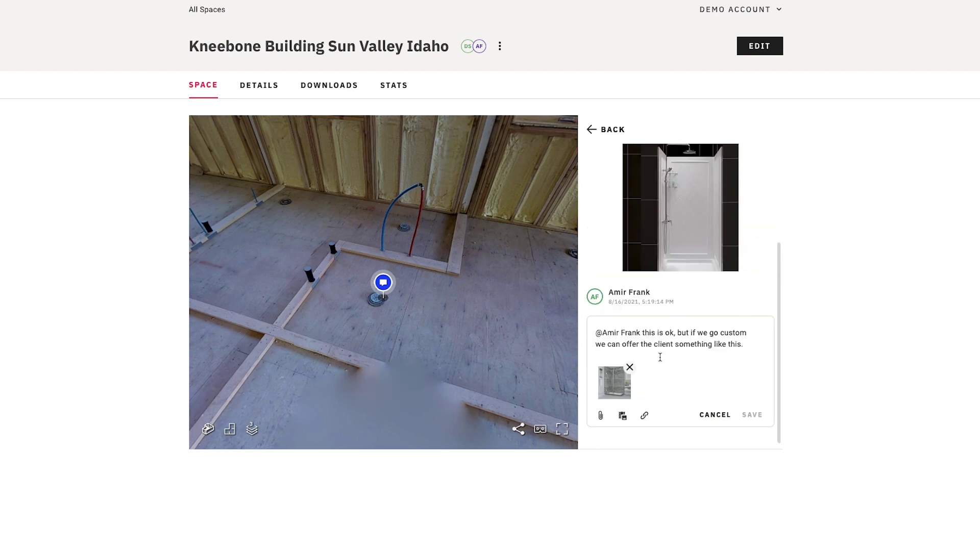
pyautogui.moveTo(676, 345); pyautogui.dragTo(733, 345)
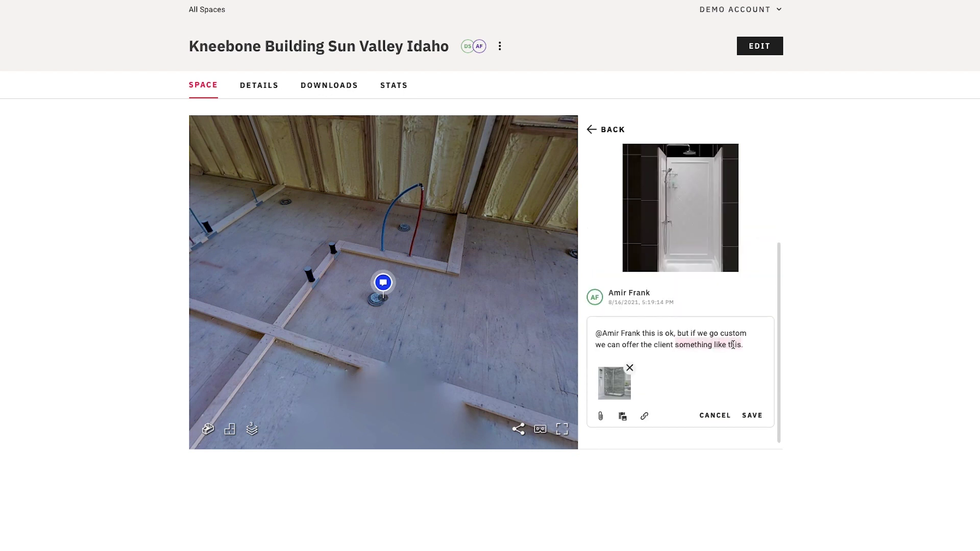
pyautogui.click(645, 417)
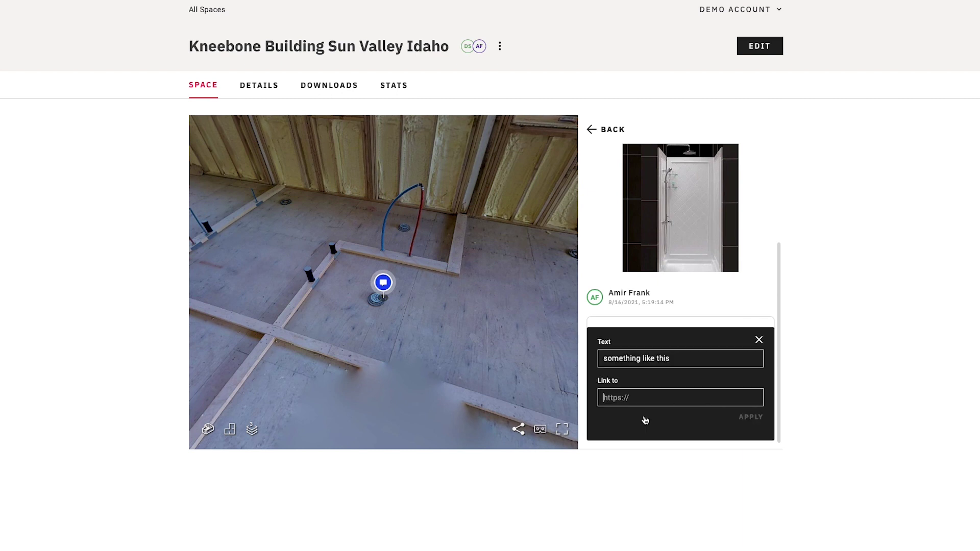
pyautogui.hotkey('ctrl', 'v')
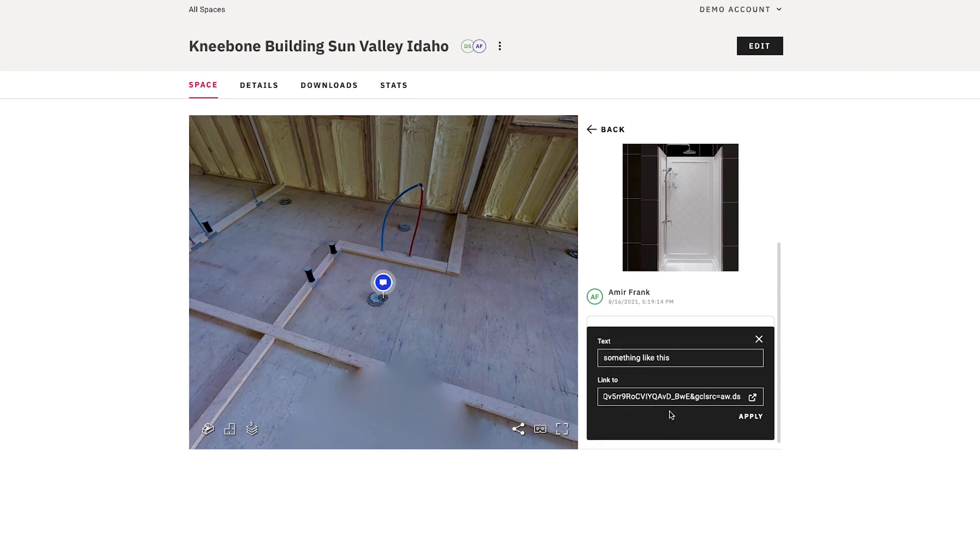
pyautogui.click(751, 418)
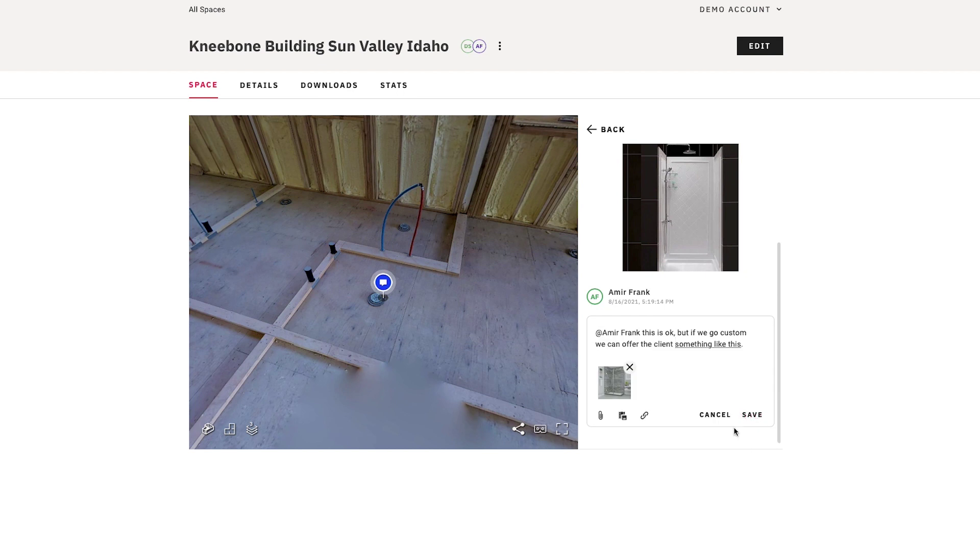
pyautogui.click(752, 416)
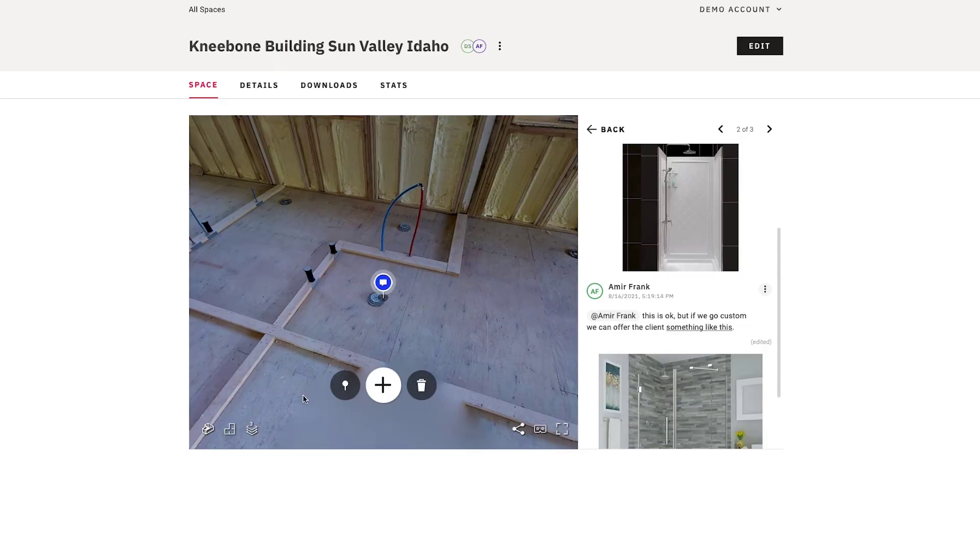
# Lengthen the note's stem to 1'05" in its Color & Stem settings, then close them.
pyautogui.click(345, 388)
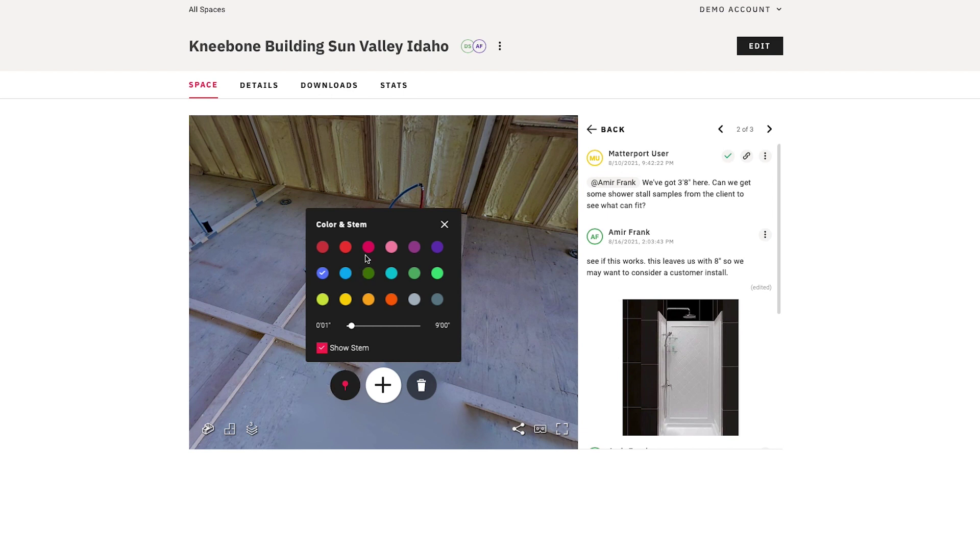
pyautogui.moveTo(356, 326)
pyautogui.moveTo(353, 328); pyautogui.dragTo(361, 327)
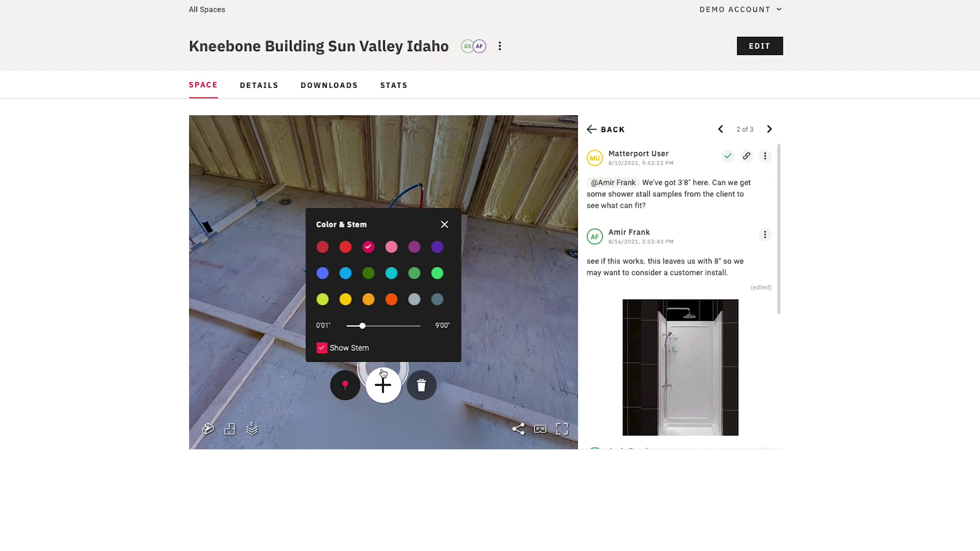
pyautogui.click(345, 386)
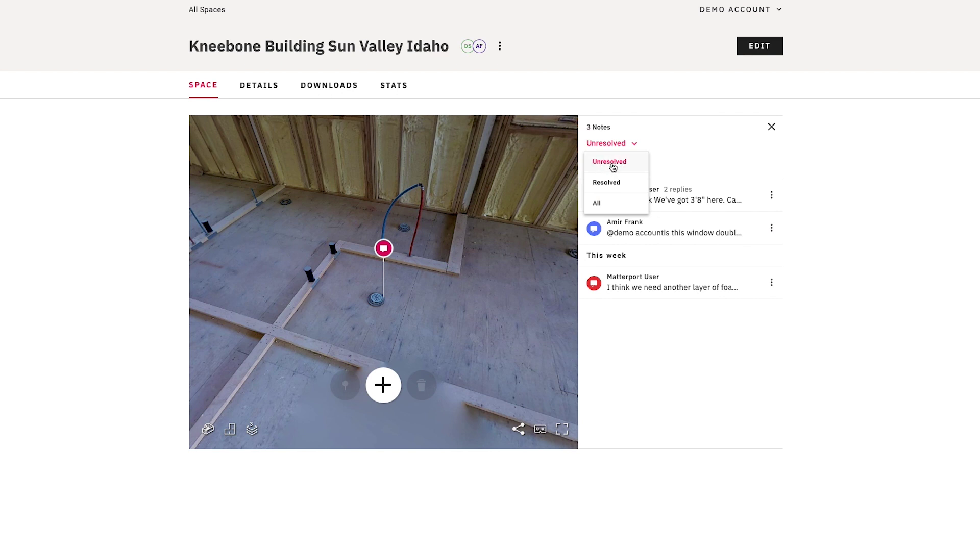
# Filter the notes list to Resolved, then to All notes.
pyautogui.click(623, 164)
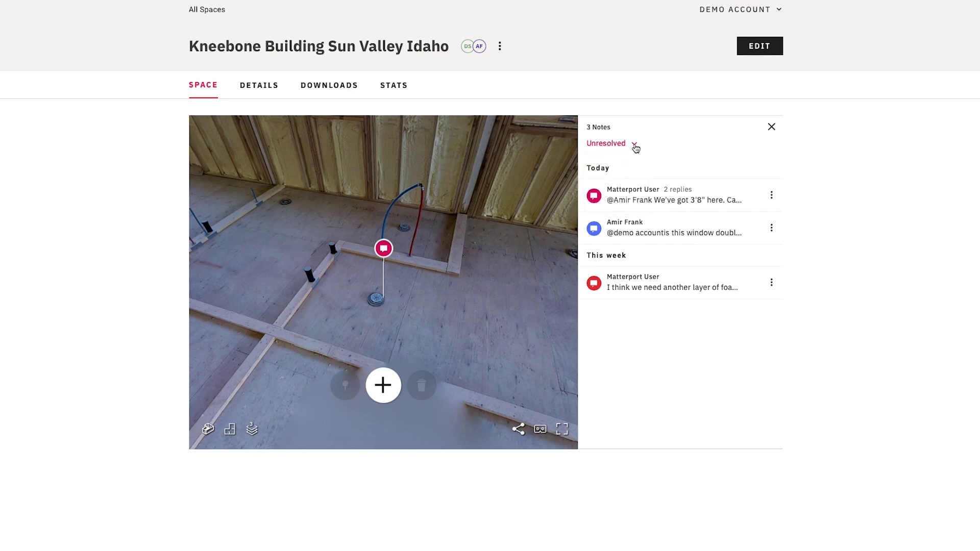
pyautogui.click(635, 145)
pyautogui.click(608, 184)
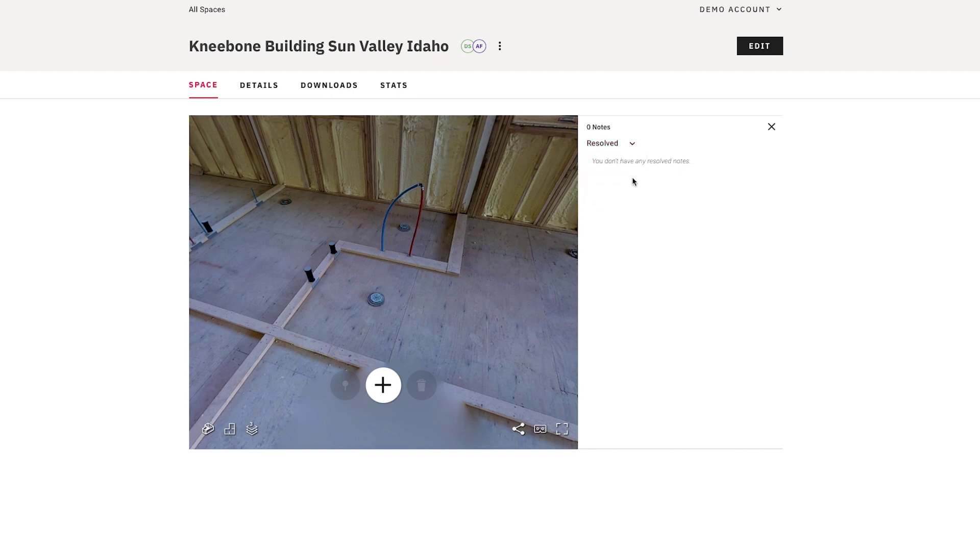
pyautogui.click(632, 145)
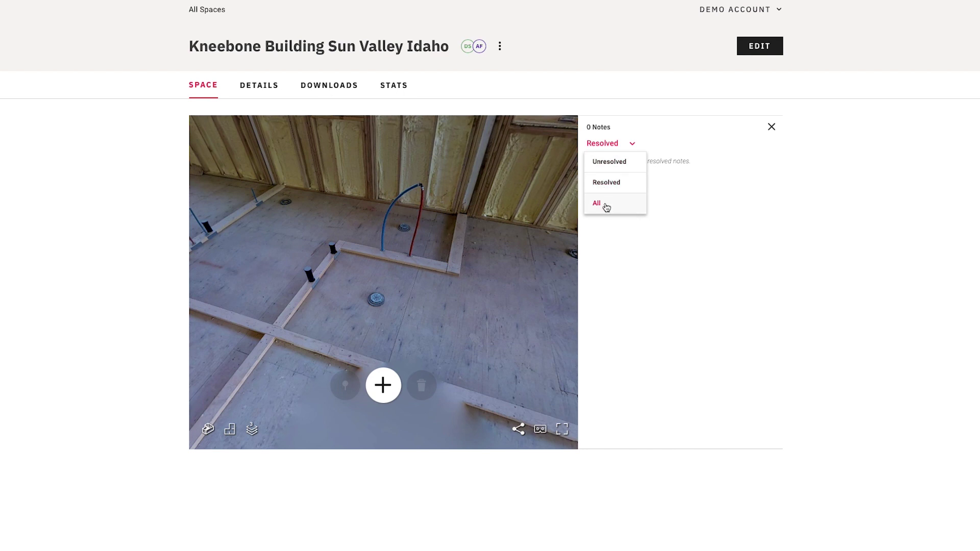
pyautogui.click(608, 208)
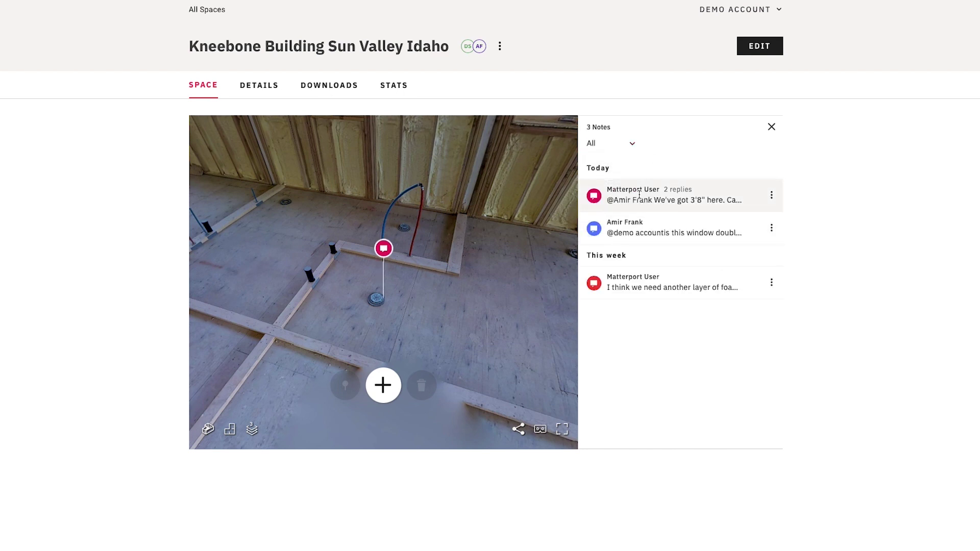
# Step through to the foam note, reply 'don't think so.', and mark it resolved.
pyautogui.click(678, 198)
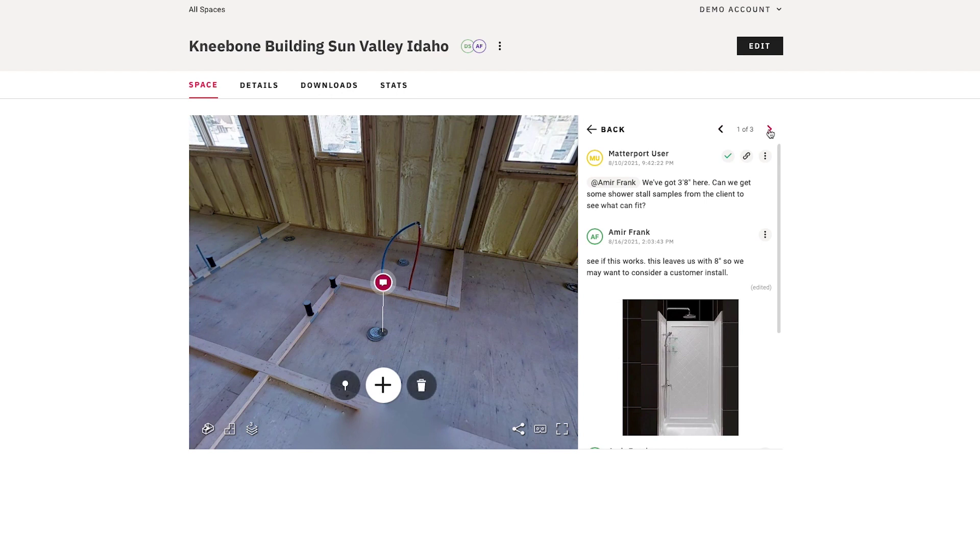
pyautogui.click(769, 129)
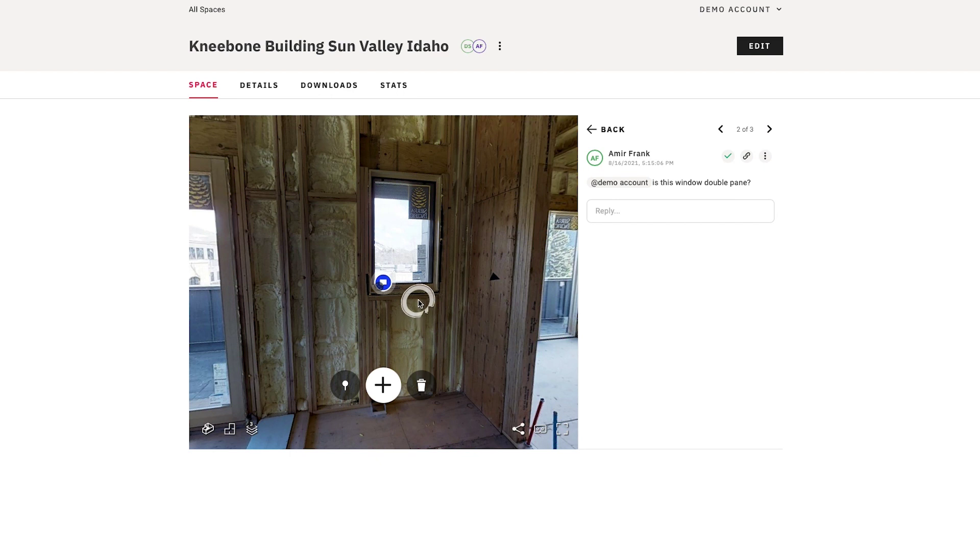
pyautogui.click(769, 130)
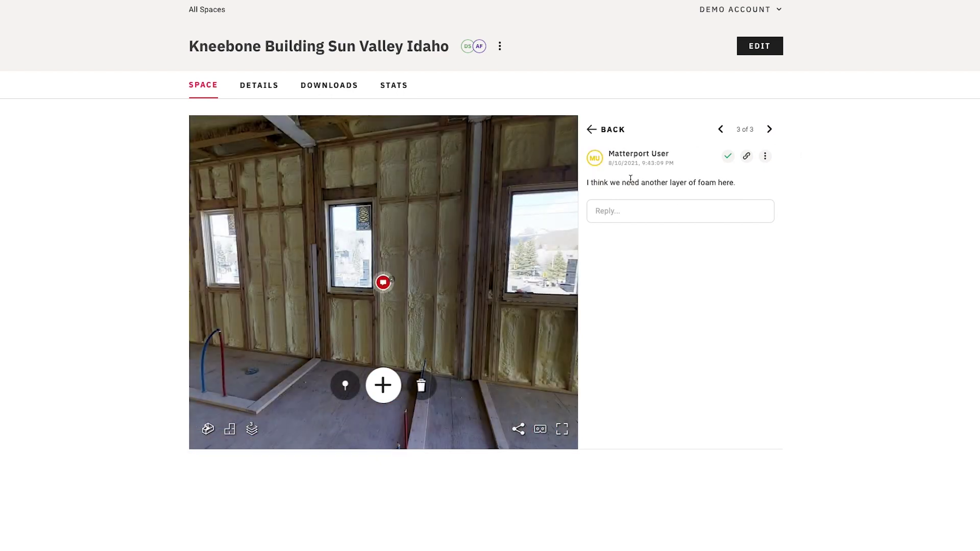
pyautogui.click(632, 213)
pyautogui.write("don't think so.")
pyautogui.click(754, 253)
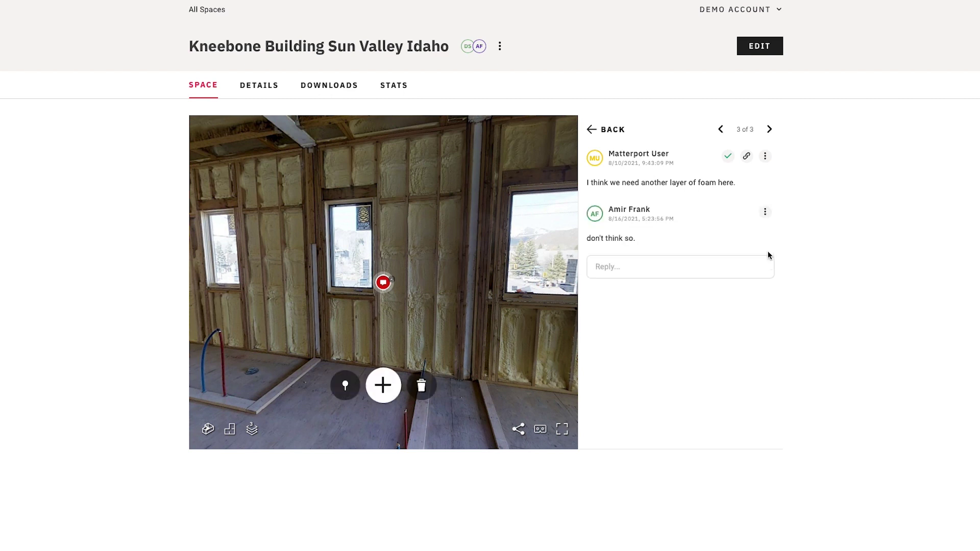
pyautogui.click(727, 157)
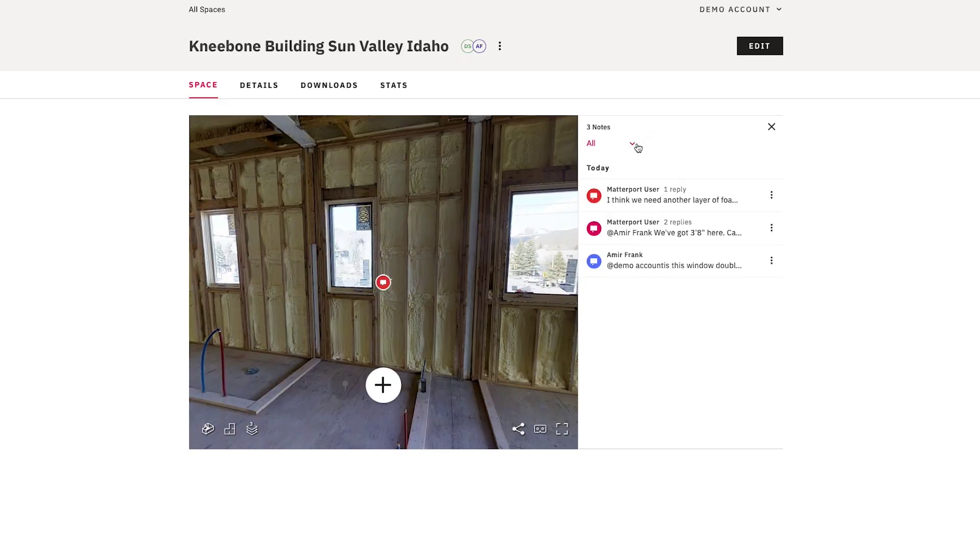
pyautogui.click(634, 145)
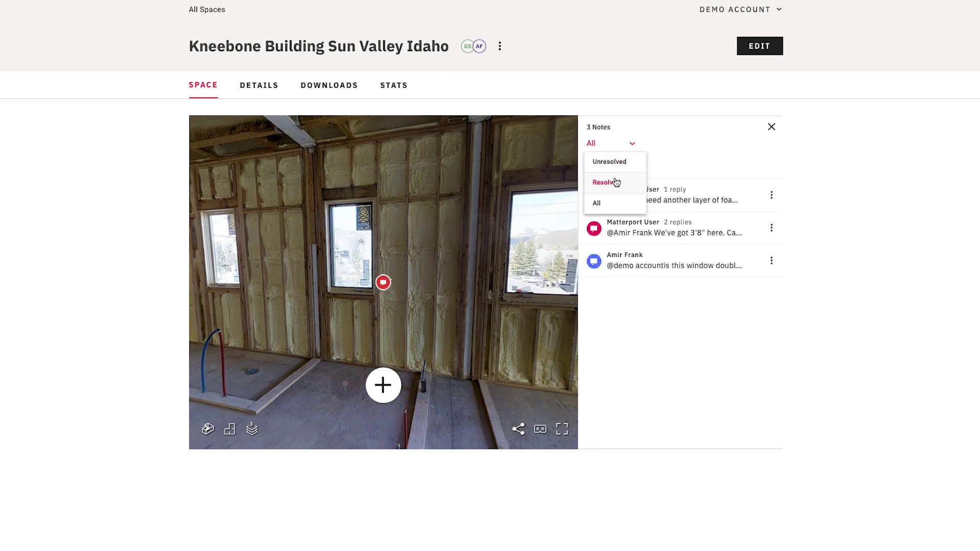
# Confirm the foam note is under Resolved, then show All notes and reopen its thread.
pyautogui.click(616, 184)
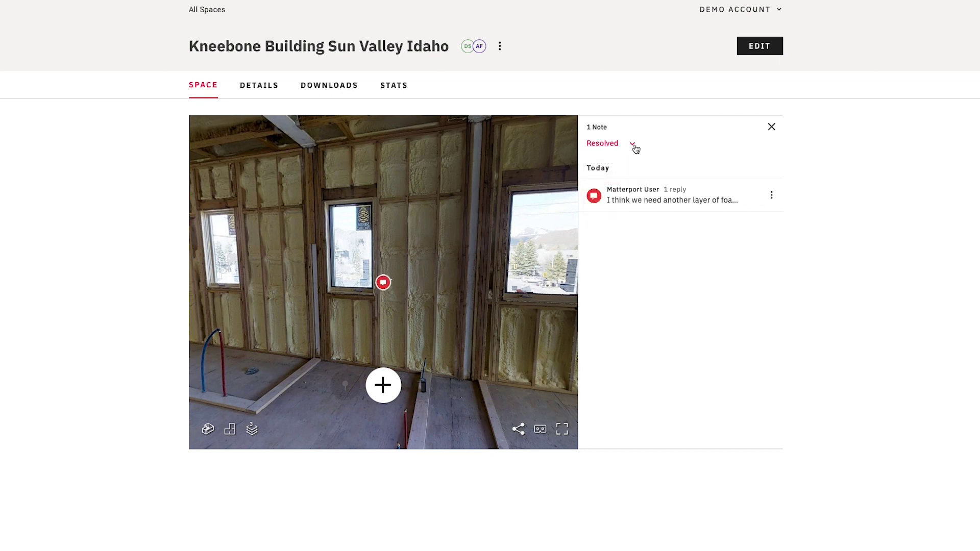
pyautogui.click(635, 147)
pyautogui.click(613, 204)
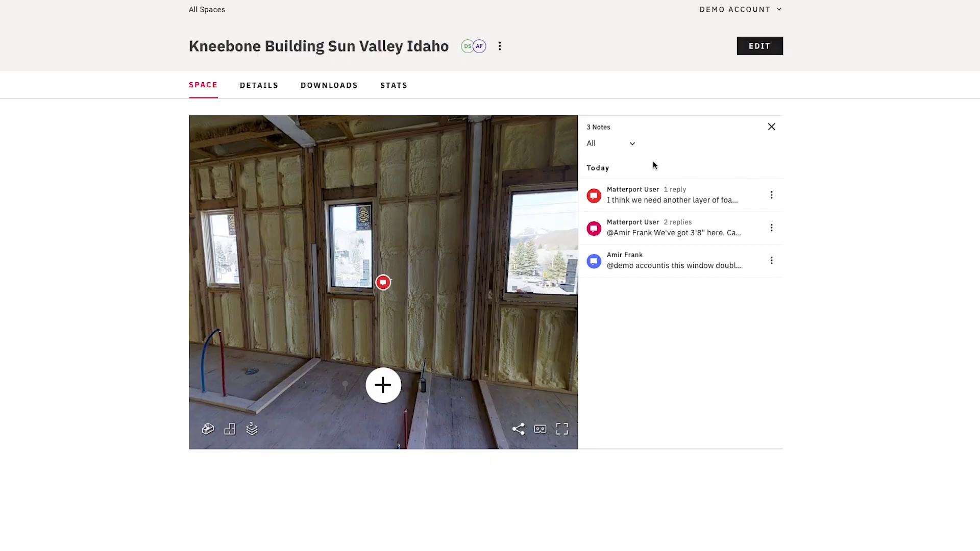
pyautogui.click(636, 199)
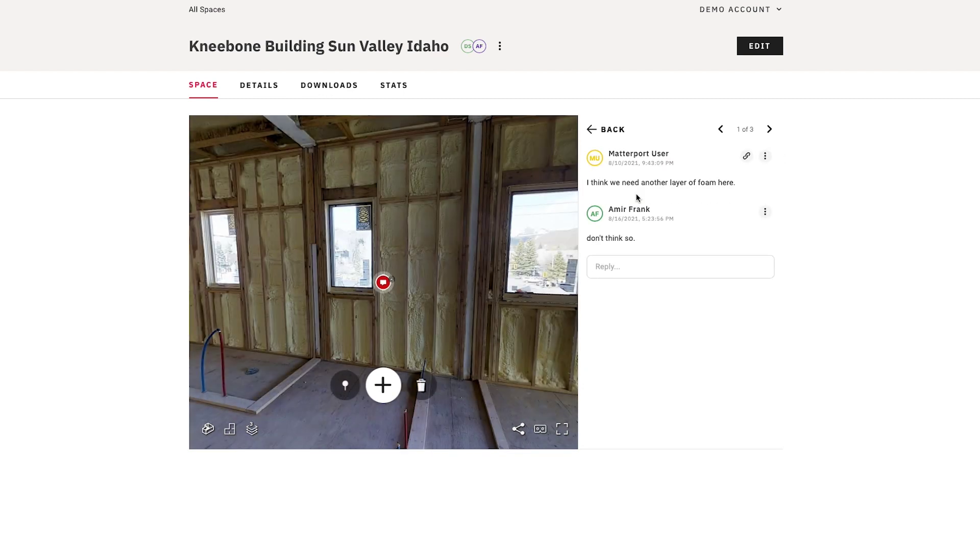
# Copy a shareable link to the foam note.
pyautogui.click(748, 158)
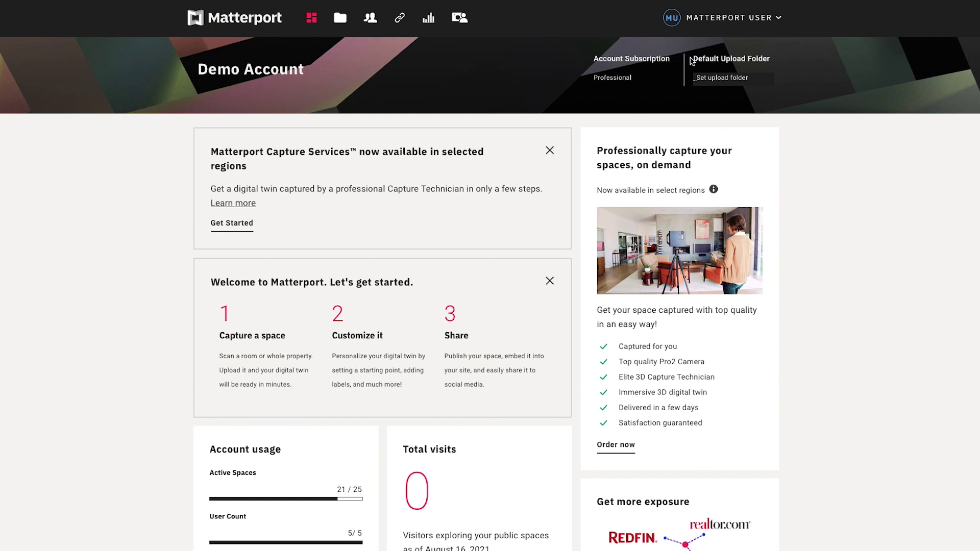
# In account Settings > Manage, toggle the Notes product setting off and back on.
pyautogui.click(776, 20)
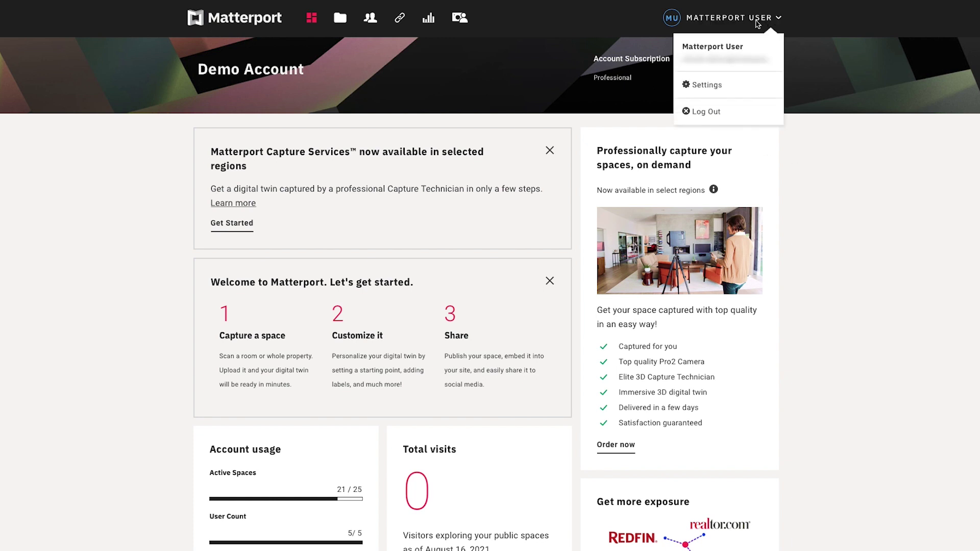
pyautogui.click(717, 86)
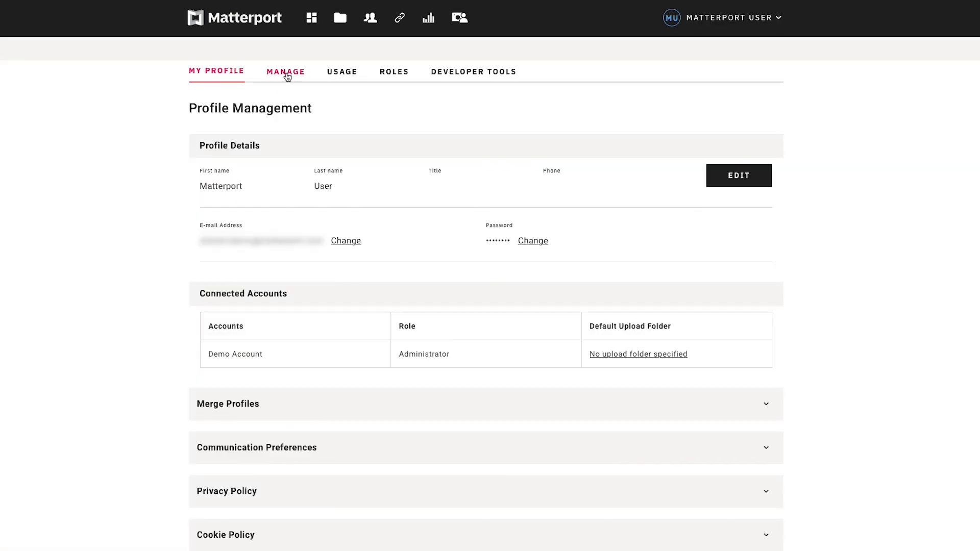
pyautogui.click(288, 74)
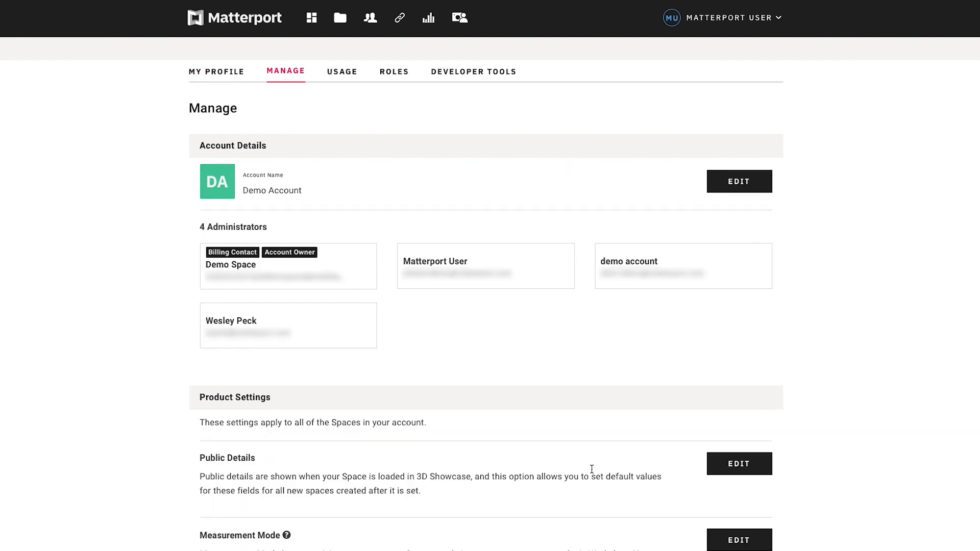
pyautogui.scroll(-10, 468, 434)
pyautogui.scroll(-1, 448, 442)
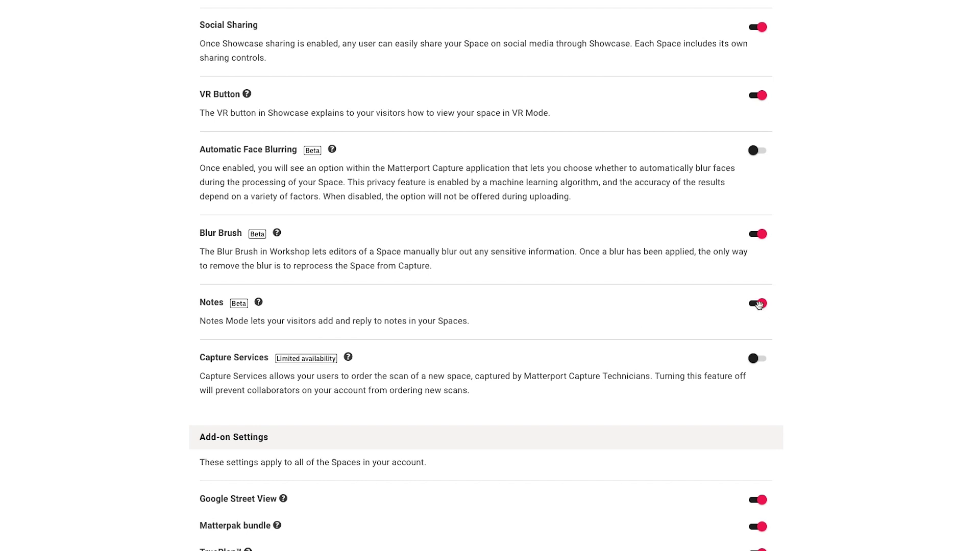
pyautogui.click(755, 304)
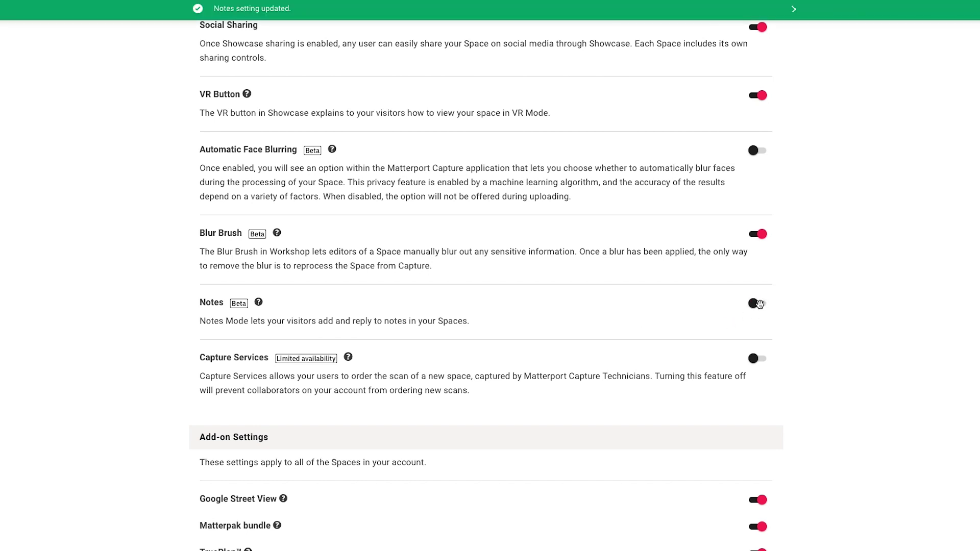
pyautogui.click(757, 304)
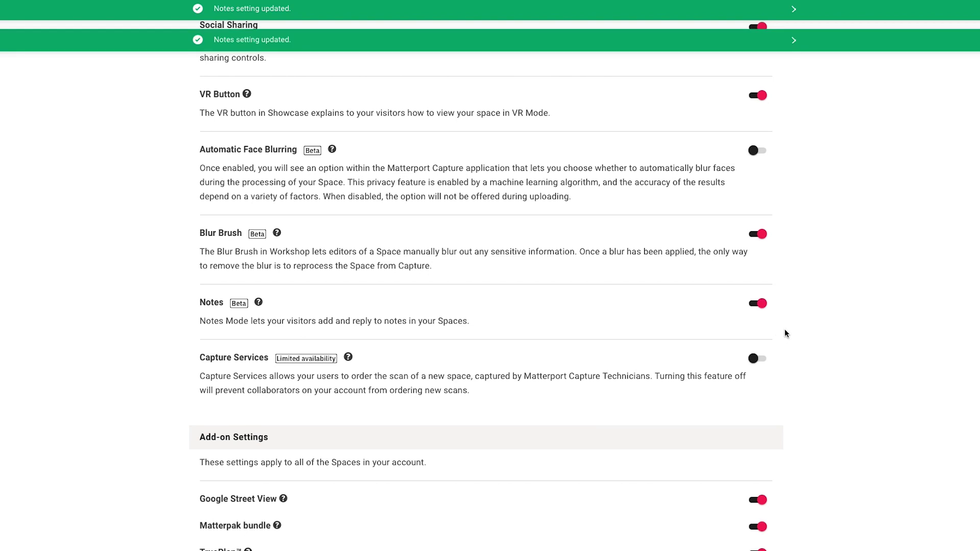